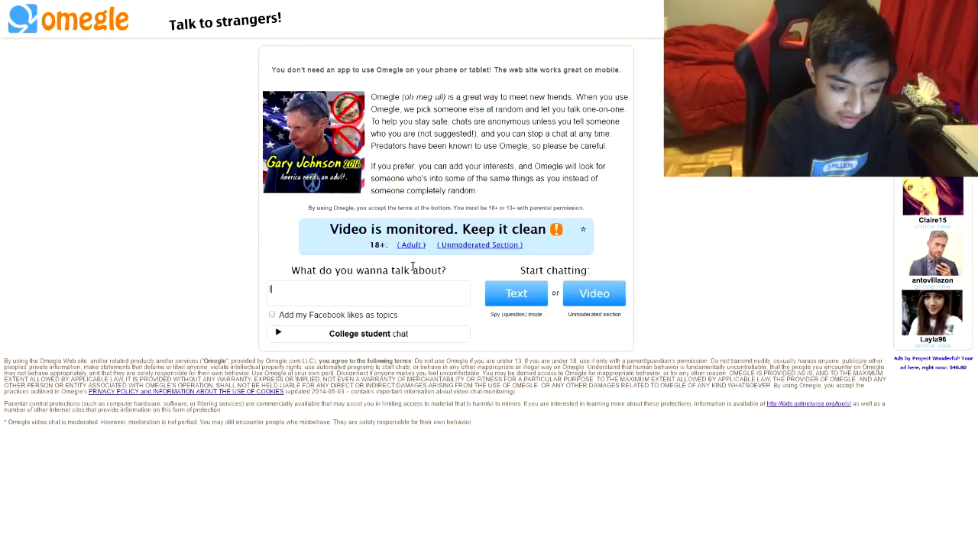
text(Its P)
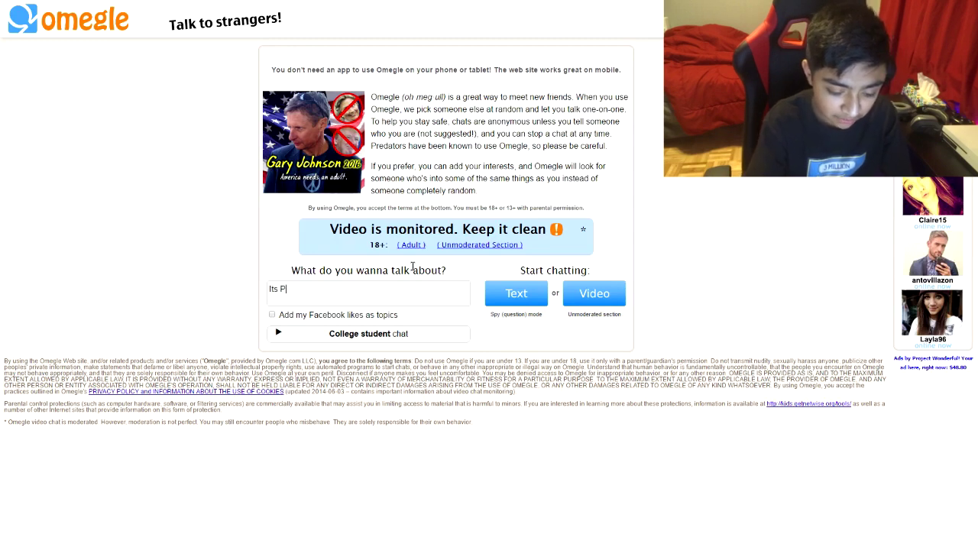
text(rime)
Step: Add 'Its Prime' and 'Prime' as interests and start a video chat
key(Return)
text(rime)
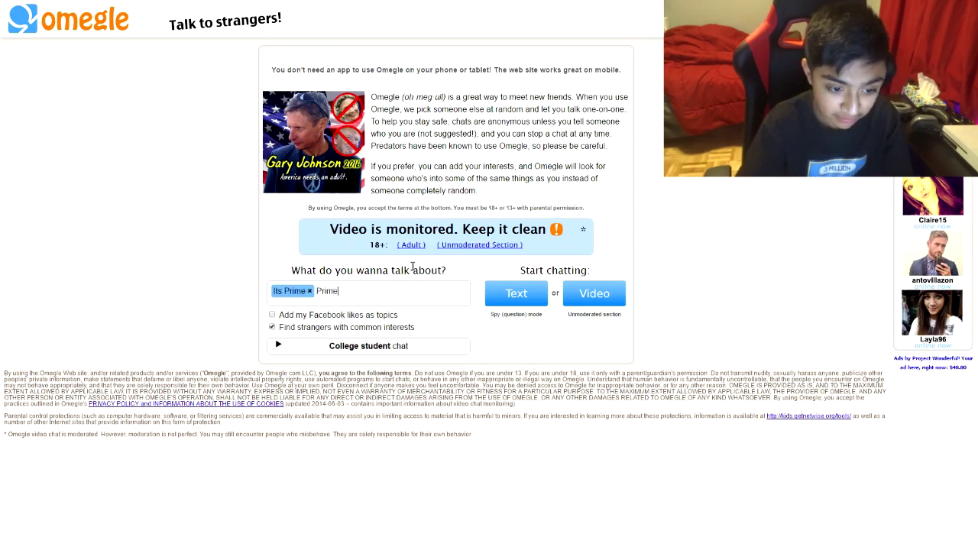
key(Return)
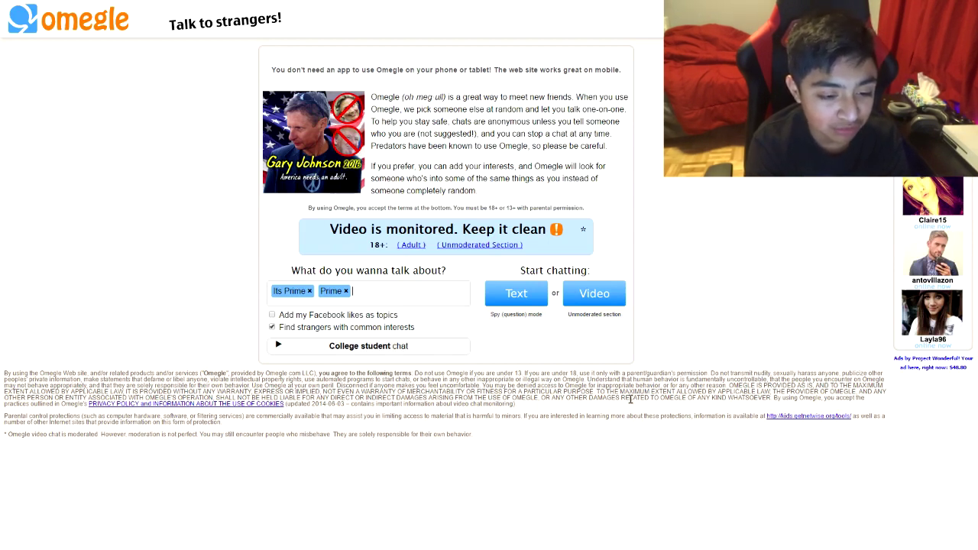
click(595, 292)
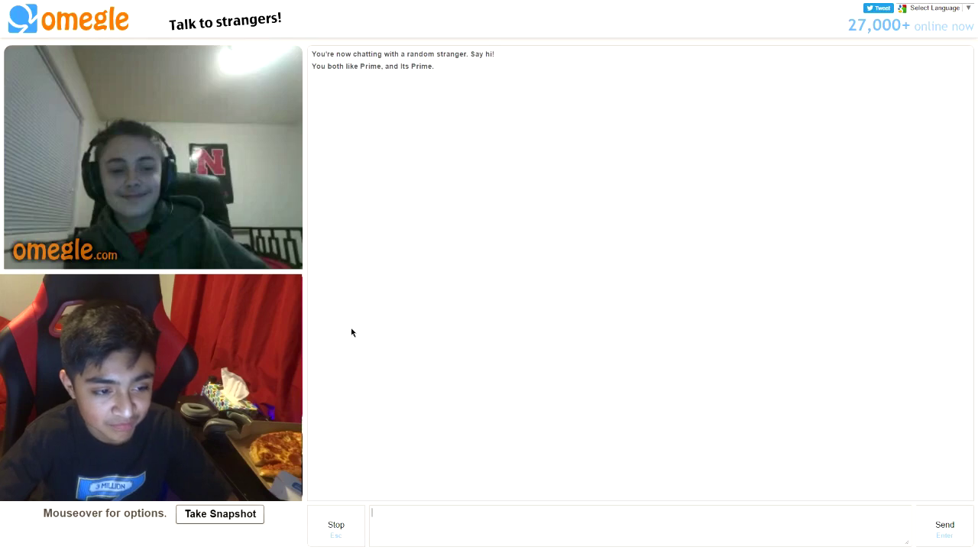
Step: Disconnect from the second stranger with the Stop button
double_click(336, 524)
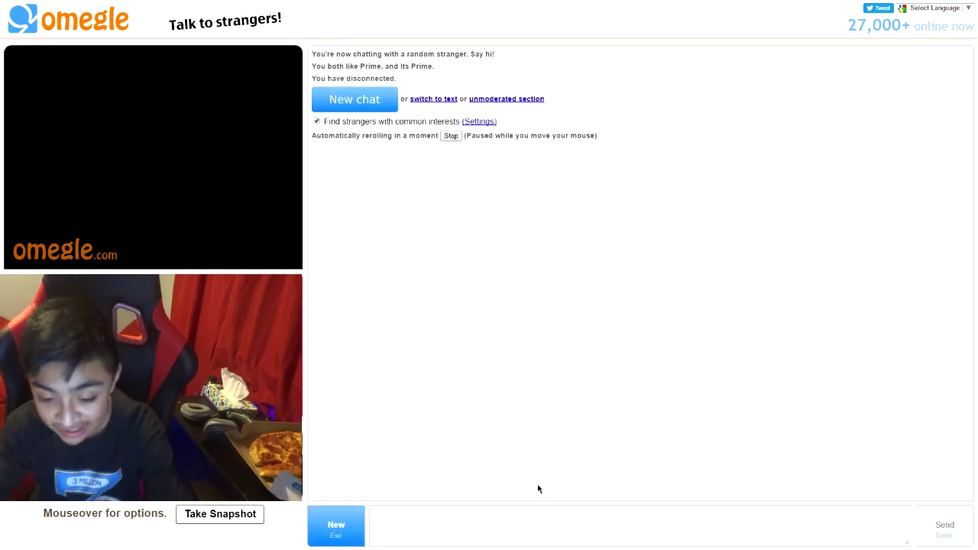